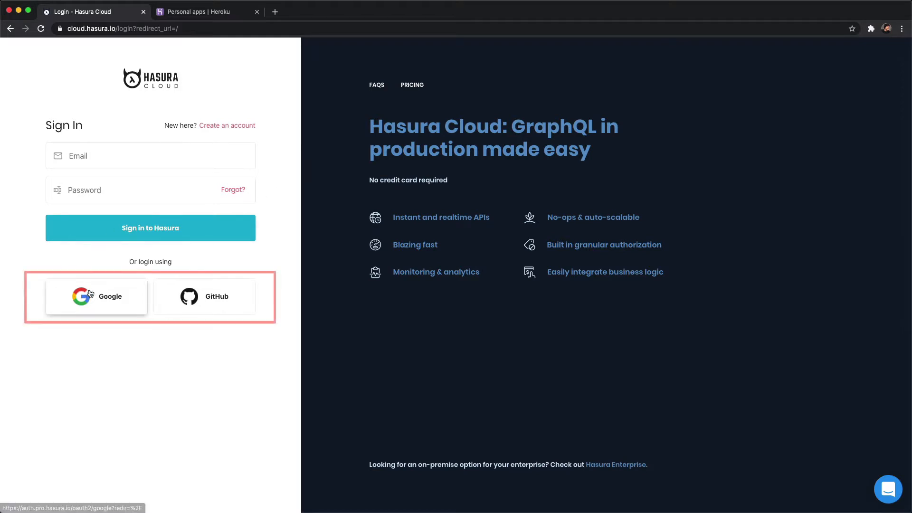
Sign in to Hasura Cloud with GitHub and create a new project backed by a Heroku Postgres database
{"action": "left_click", "coordinate": [207, 302]}
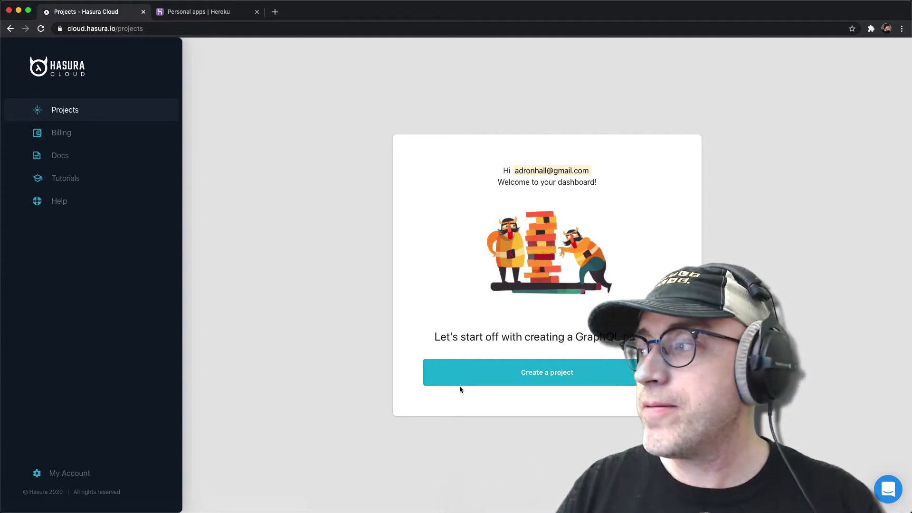
{"action": "left_click", "coordinate": [467, 375]}
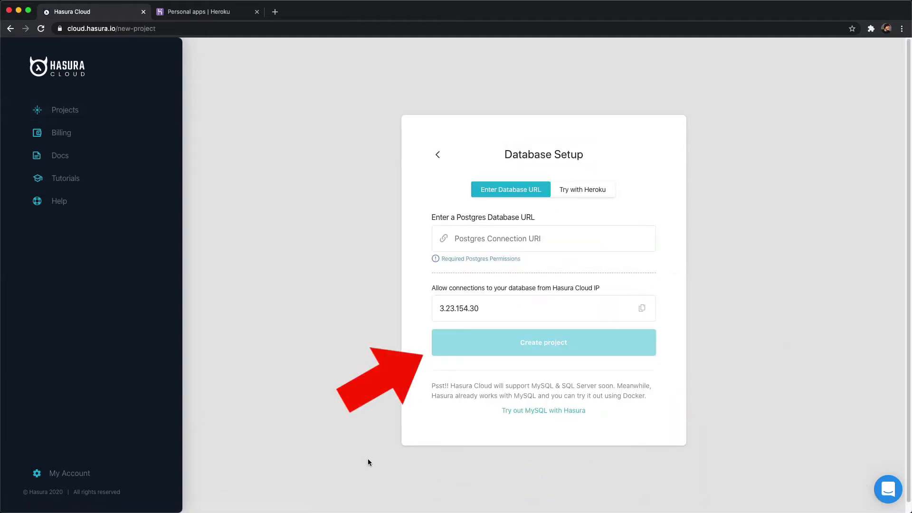
{"action": "left_click", "coordinate": [609, 192]}
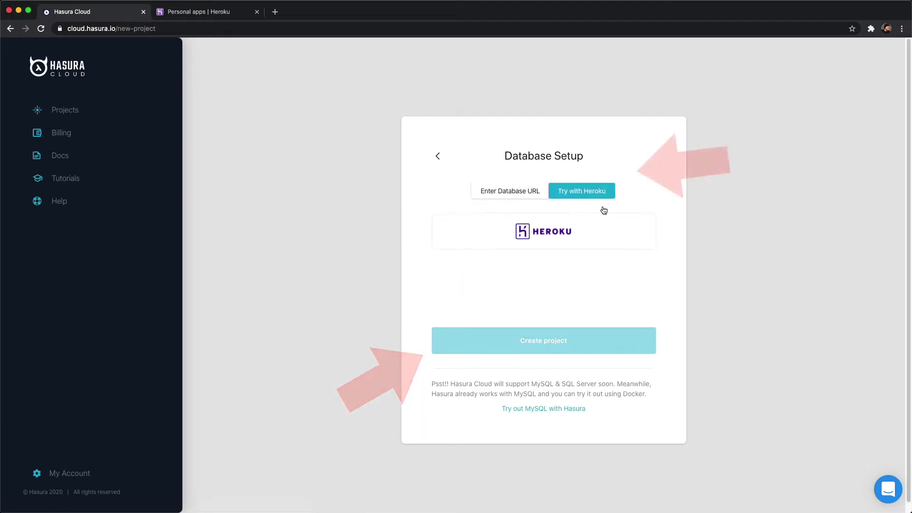
{"action": "left_click", "coordinate": [599, 247]}
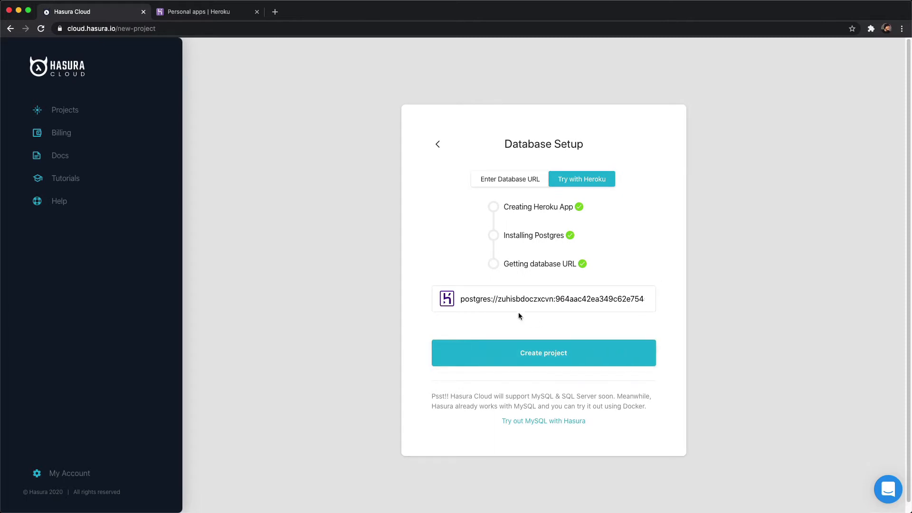
{"action": "left_click_drag", "start_coordinate": [462, 299], "coordinate": [665, 295]}
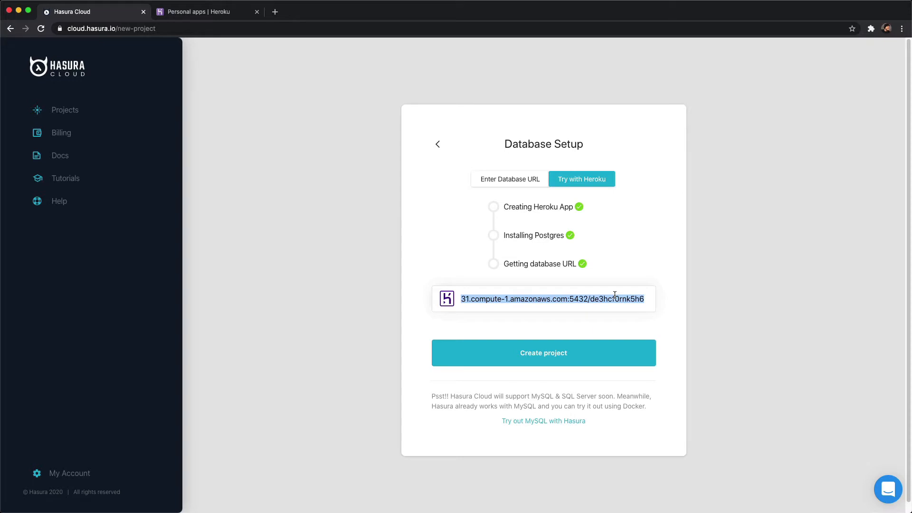
{"action": "left_click", "coordinate": [586, 353]}
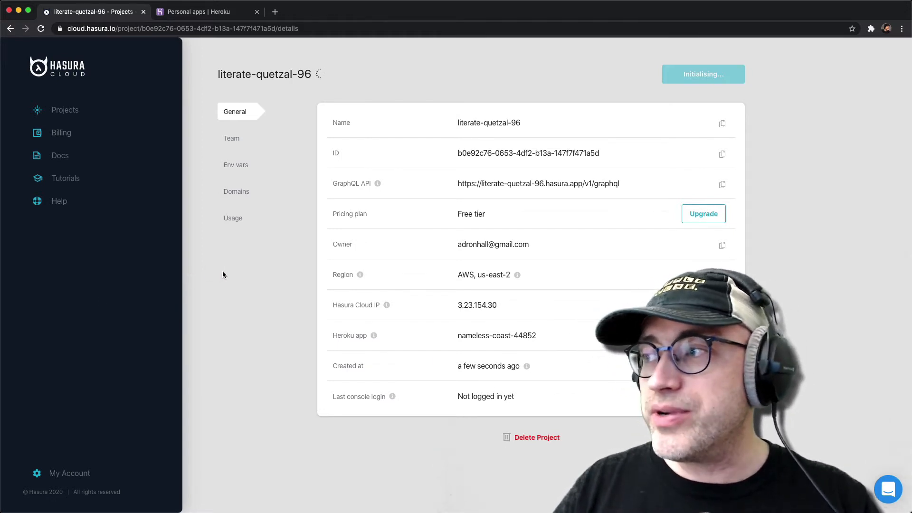
Look through the new project's team, environment variable, domain, usage and general settings, and return to the projects list
{"action": "left_click", "coordinate": [233, 138]}
{"action": "left_click", "coordinate": [237, 166]}
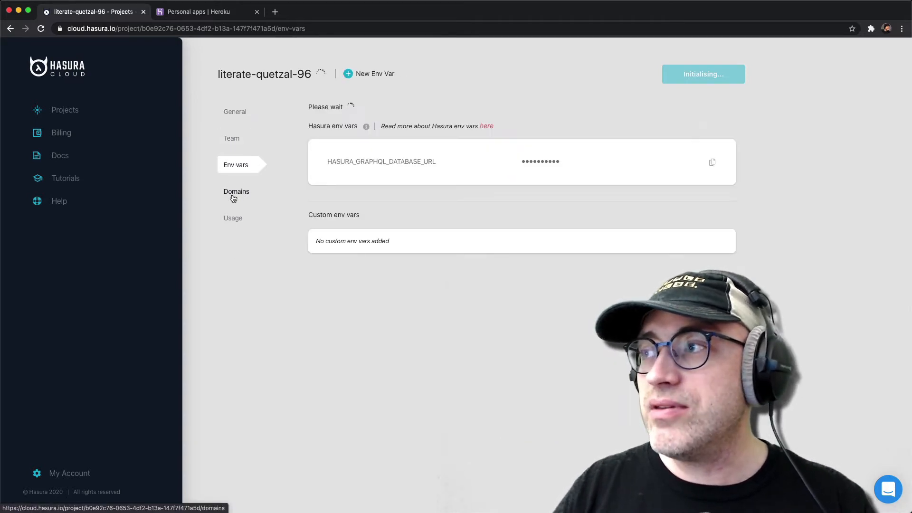
{"action": "left_click", "coordinate": [234, 192]}
{"action": "left_click", "coordinate": [234, 220]}
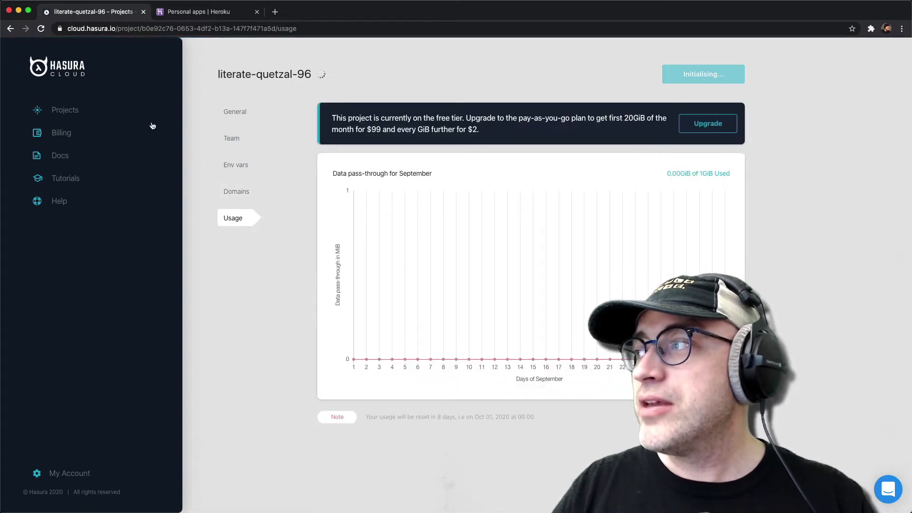
{"action": "left_click", "coordinate": [73, 110]}
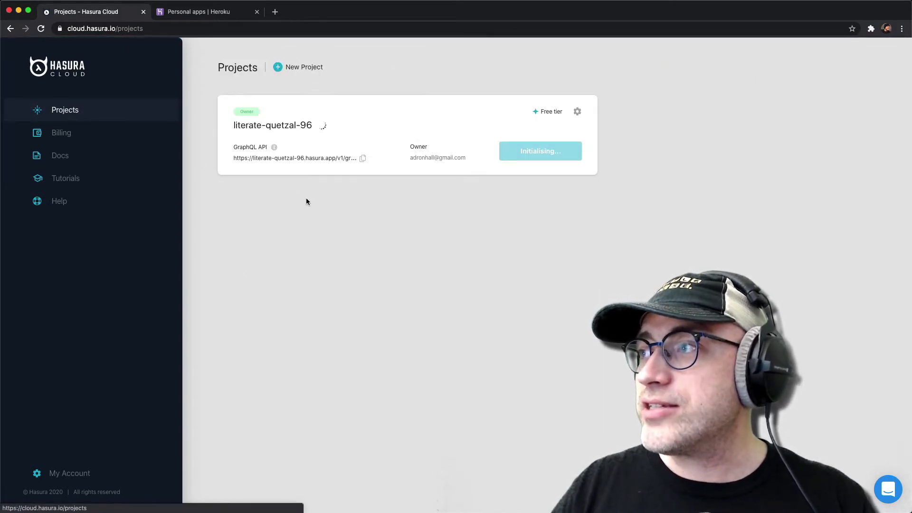
{"action": "left_click", "coordinate": [577, 112]}
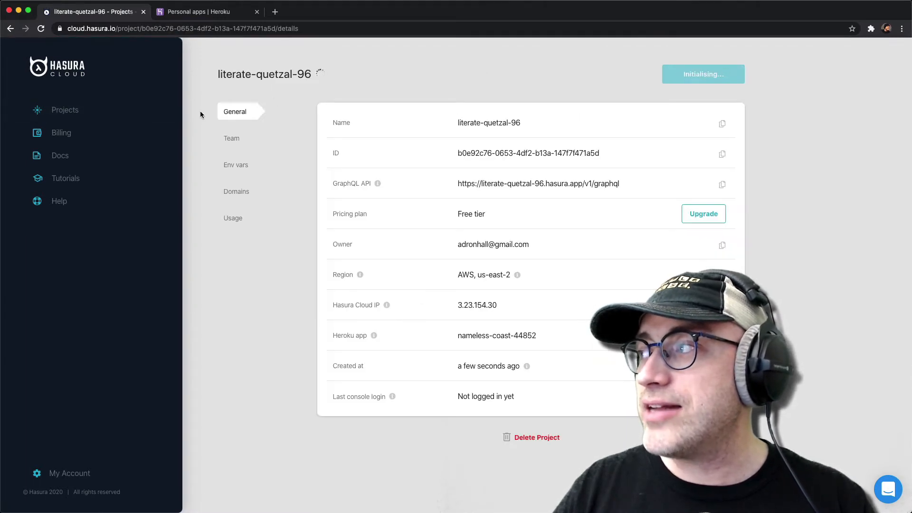
{"action": "left_click", "coordinate": [66, 109]}
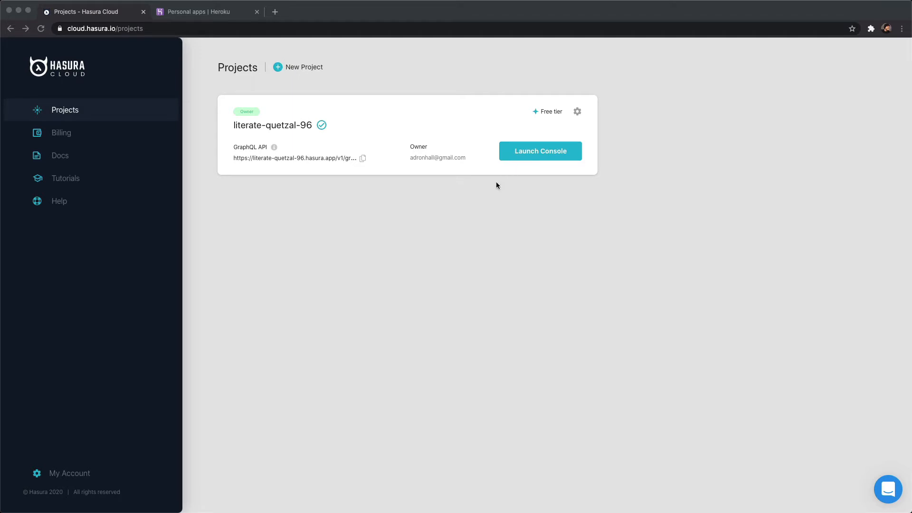
Copy the project's GraphQL API URL and launch its console
{"action": "left_click", "coordinate": [347, 157]}
{"action": "left_click", "coordinate": [363, 158]}
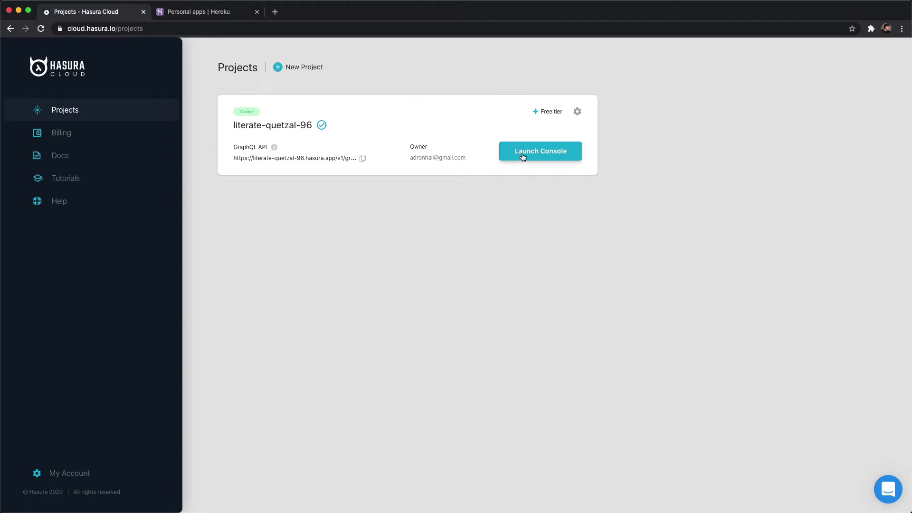
{"action": "left_click", "coordinate": [508, 155]}
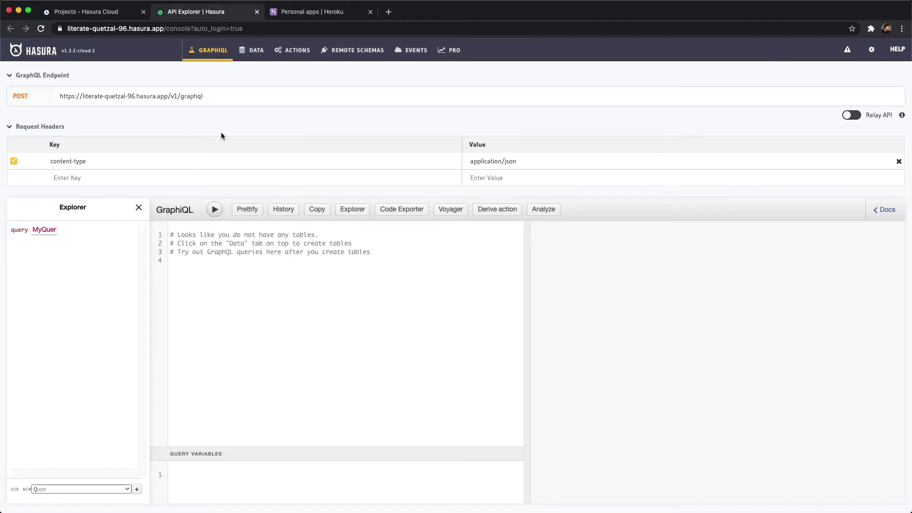
Start a new table in the public schema and name it CoolNewDataStorage
{"action": "left_click", "coordinate": [255, 52]}
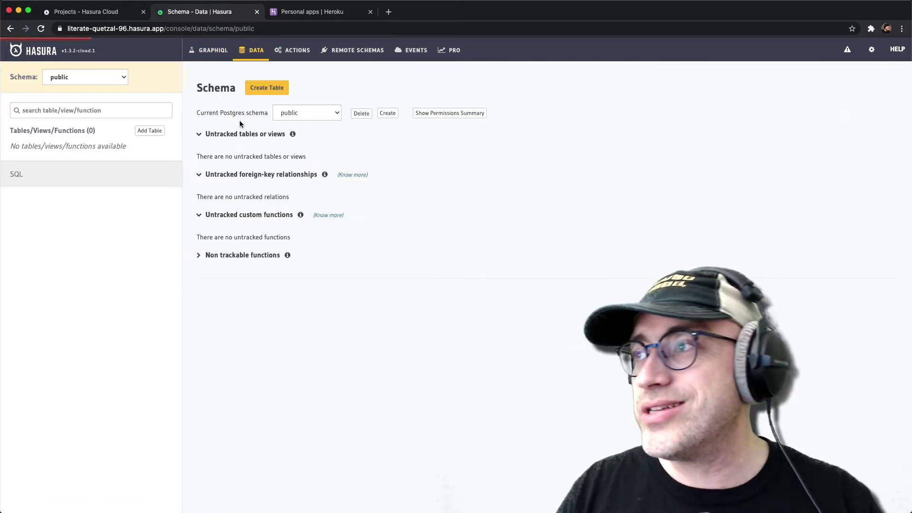
{"action": "left_click", "coordinate": [264, 89]}
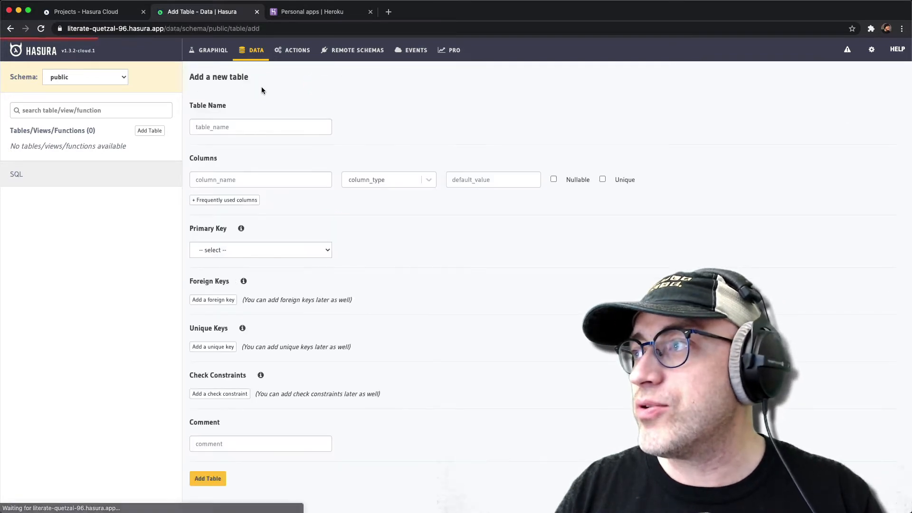
{"action": "left_click", "coordinate": [254, 124]}
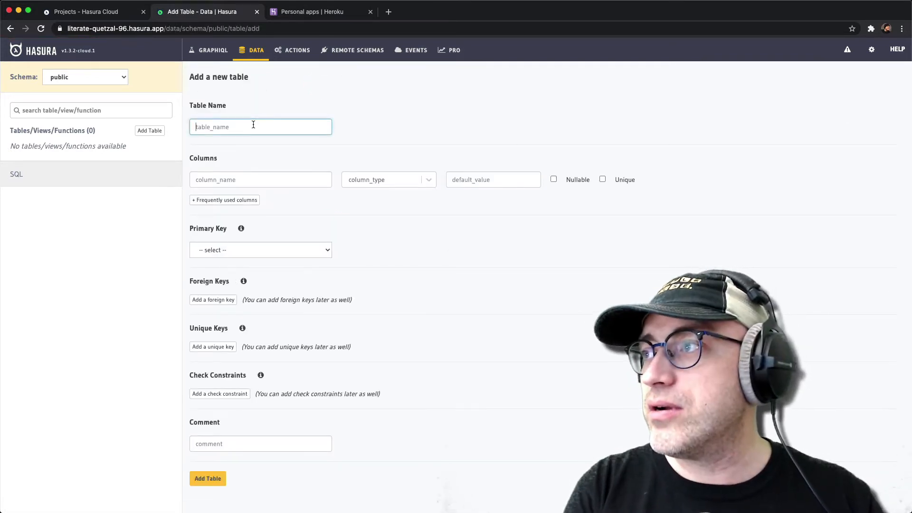
{"action": "type", "text": "CoolNewDataS"}
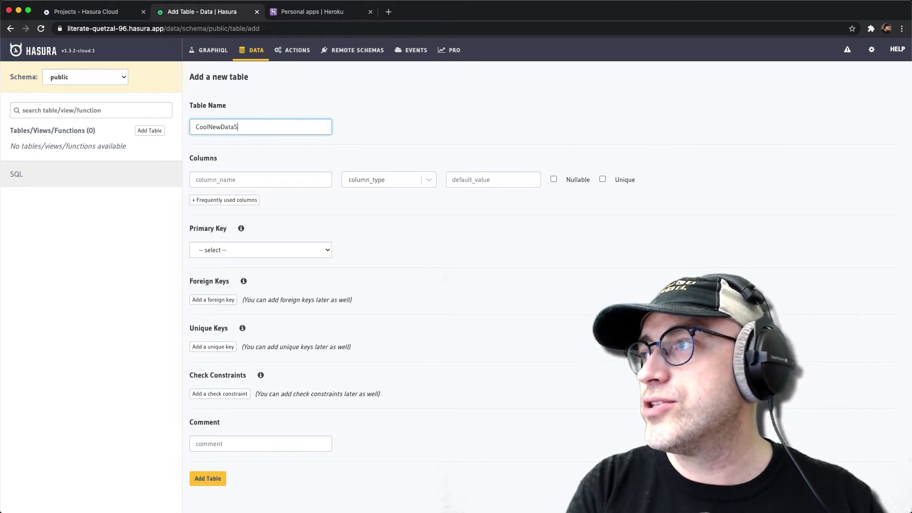
{"action": "type", "text": "id"}
Add a unique id column of type UUID with the default value gen_random_uuid()
{"action": "key", "text": "Tab"}
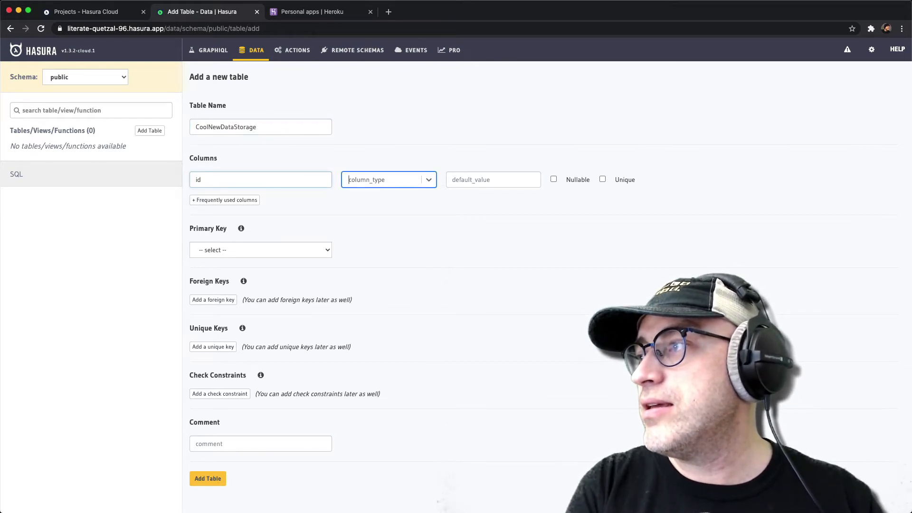
{"action": "type", "text": "uuid"}
{"action": "key", "text": "Down"}
{"action": "key", "text": "Return"}
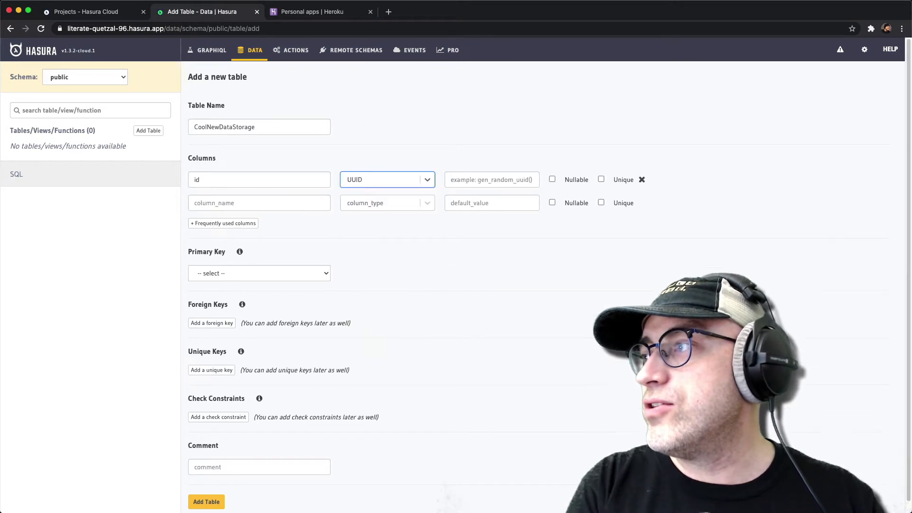
{"action": "key", "text": "Tab"}
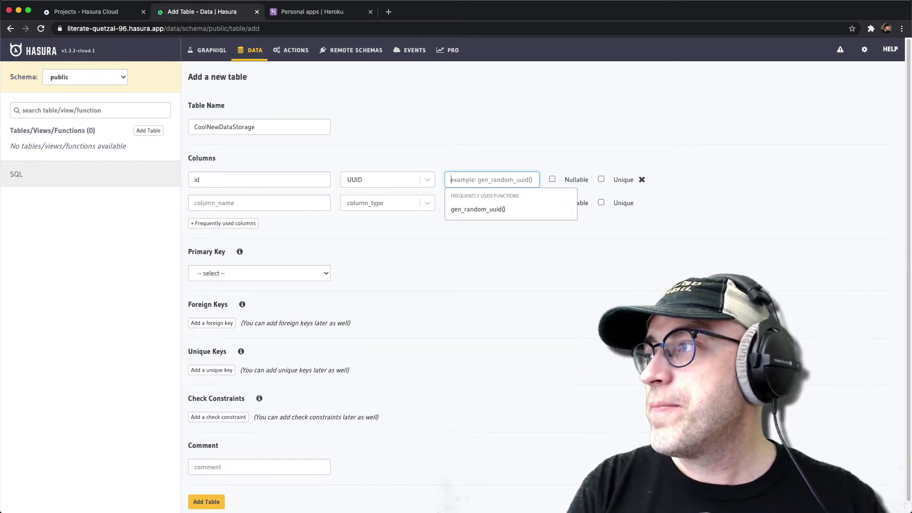
{"action": "key", "text": "Down"}
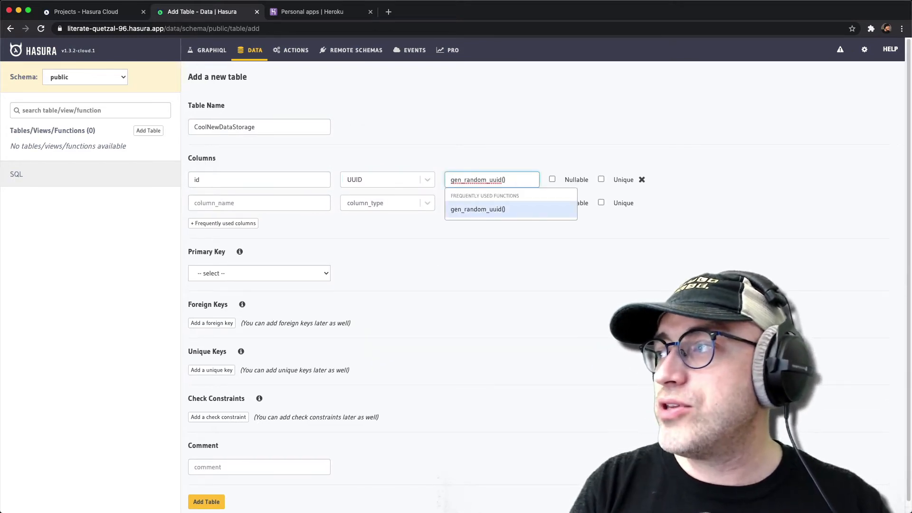
{"action": "key", "text": "Return"}
{"action": "key", "text": "Tab"}
{"action": "key", "text": "Tab"}
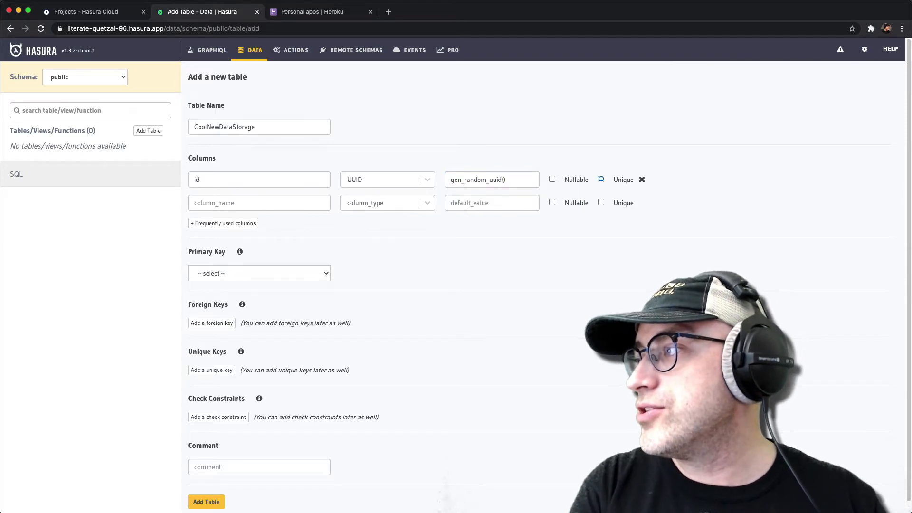
{"action": "key", "text": "space"}
{"action": "key", "text": "Tab"}
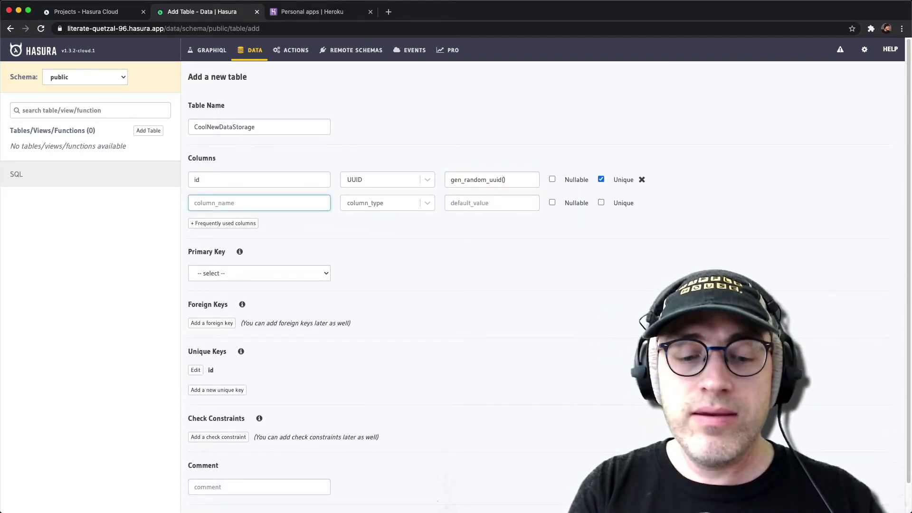
Add a second column called name with type Text and mark it as unique
{"action": "type", "text": "name"}
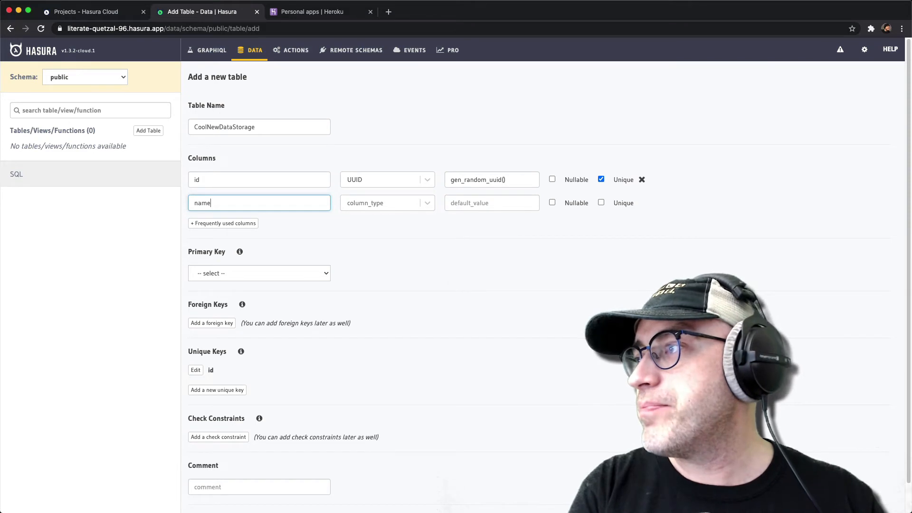
{"action": "key", "text": "Tab"}
{"action": "type", "text": "text"}
{"action": "key", "text": "Down"}
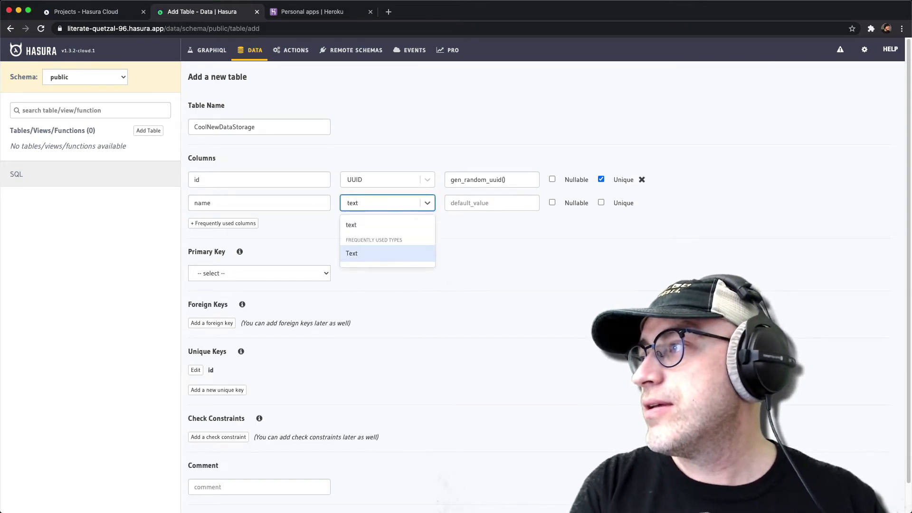
{"action": "key", "text": "Tab"}
{"action": "key", "text": "Tab"}
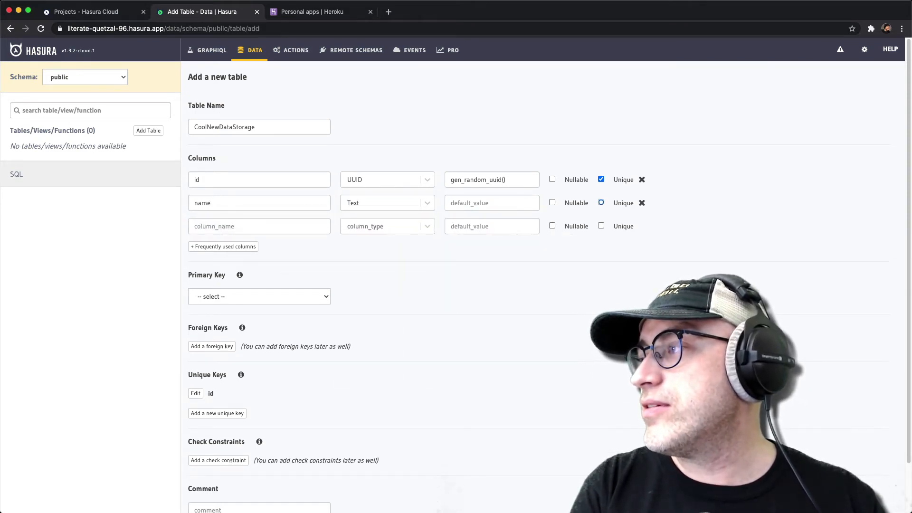
{"action": "key", "text": "space"}
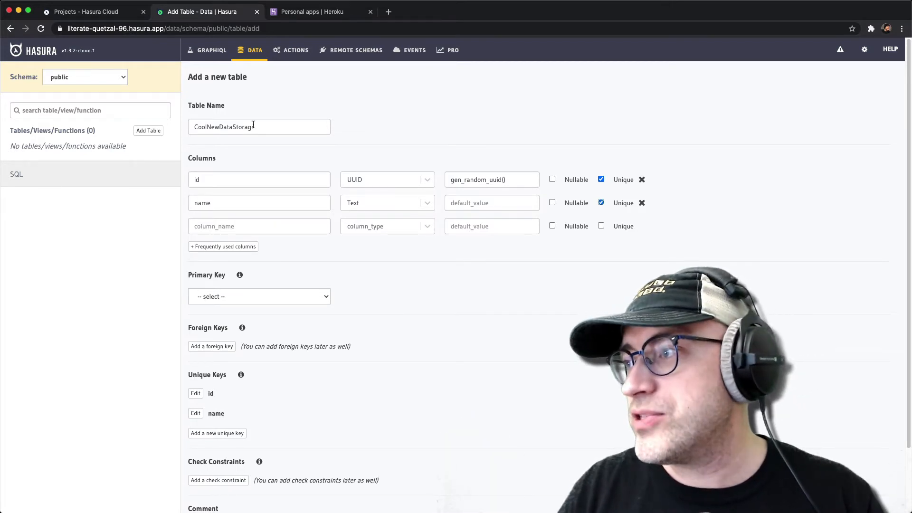
Set id as the primary key and create the CoolNewDataStorage table
{"action": "left_click", "coordinate": [246, 298]}
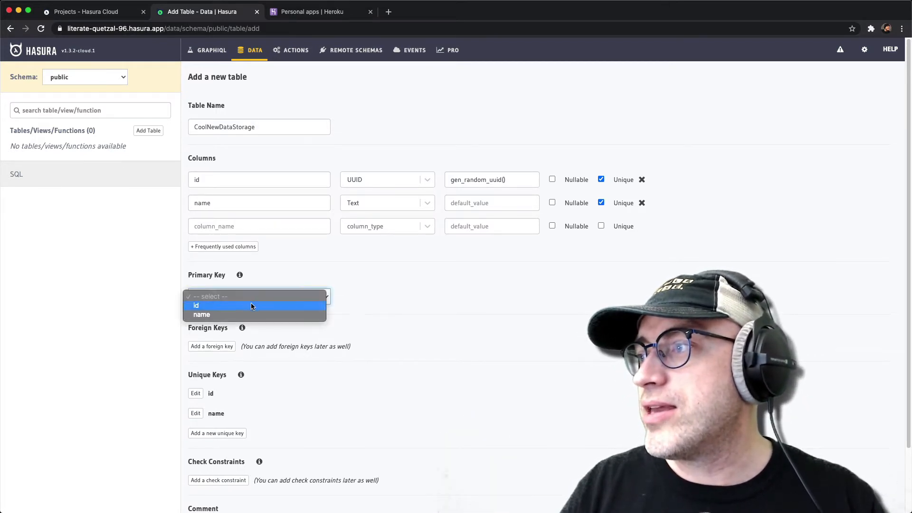
{"action": "left_click", "coordinate": [250, 304]}
{"action": "scroll", "coordinate": [407, 337], "scroll_direction": "down", "scroll_amount": 5}
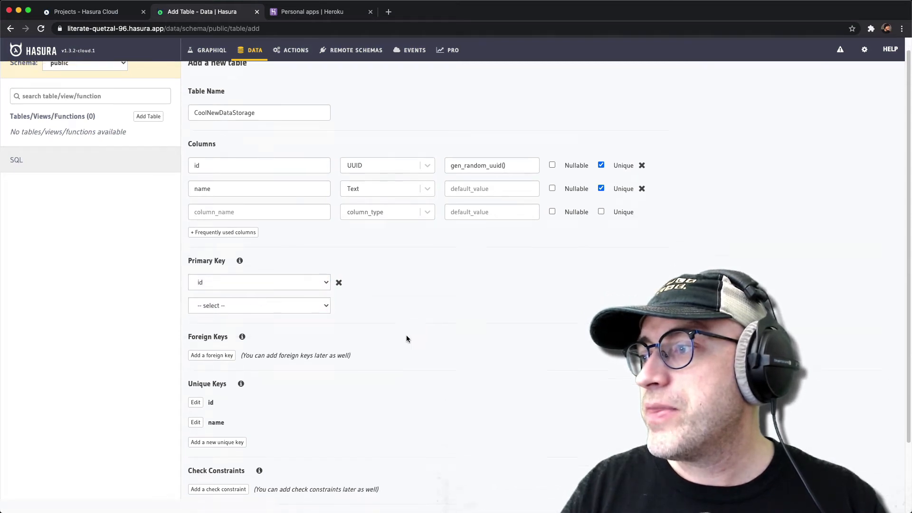
{"action": "left_click", "coordinate": [206, 491]}
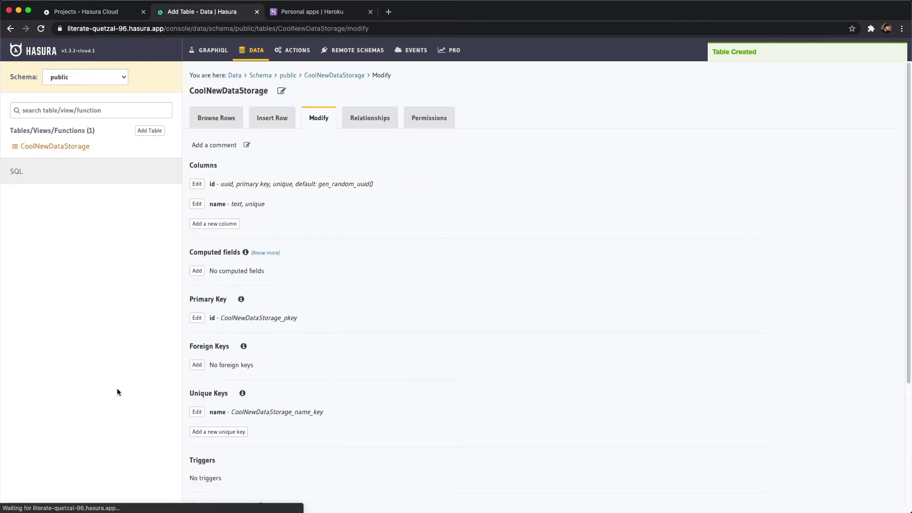
Insert a row into CoolNewDataStorage with a person's full name and the default id, and browse the table's rows
{"action": "left_click", "coordinate": [68, 150]}
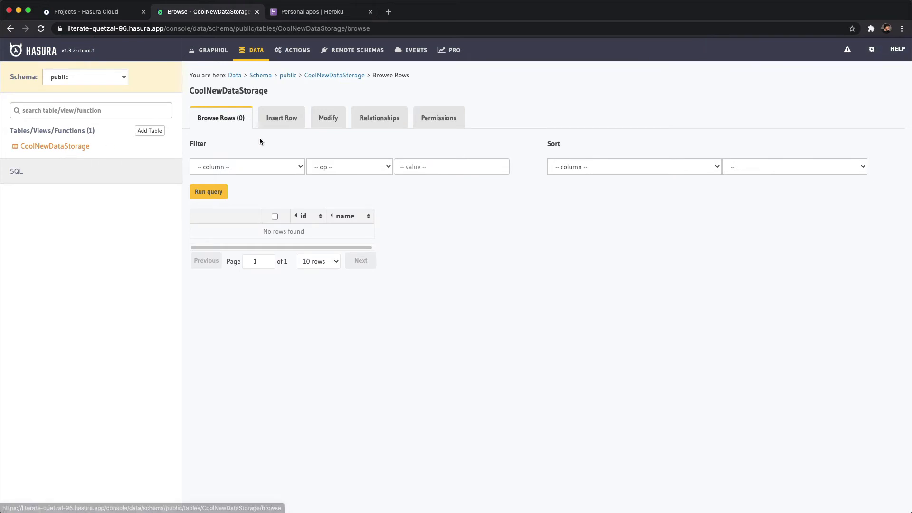
{"action": "left_click", "coordinate": [281, 121]}
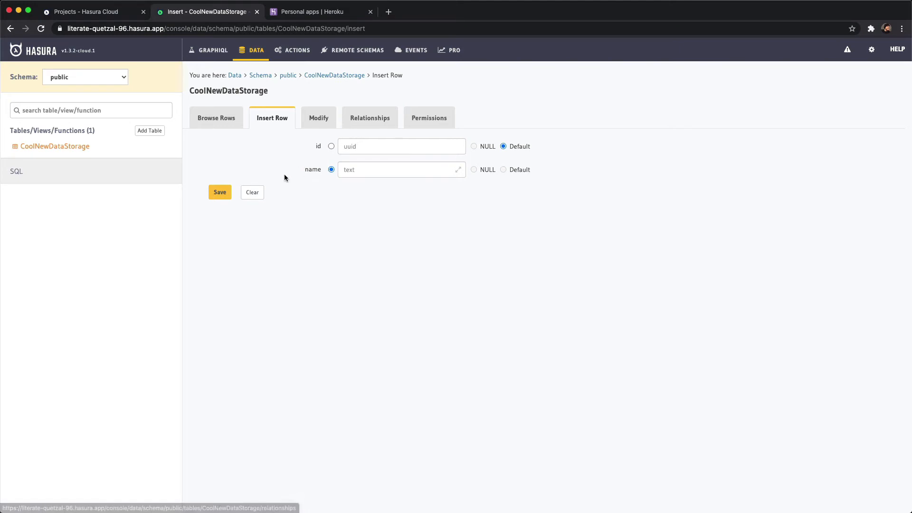
{"action": "left_click", "coordinate": [370, 170]}
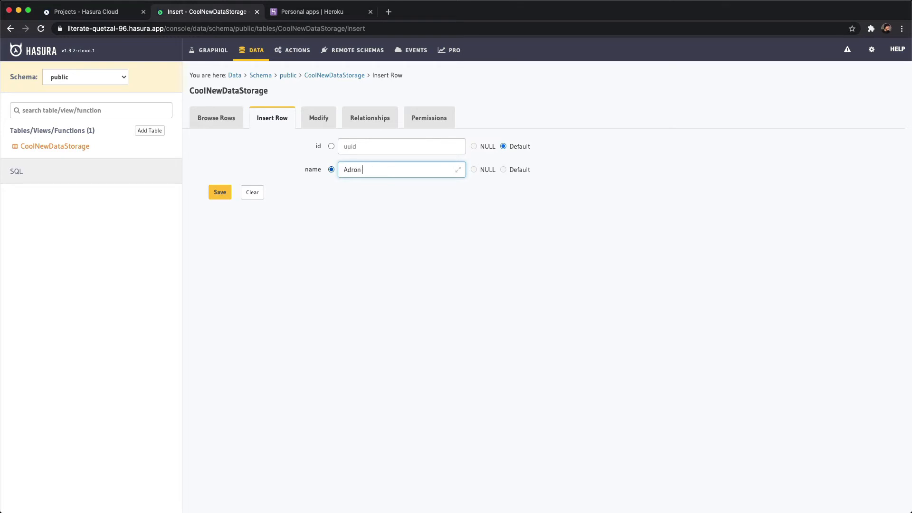
{"action": "left_click", "coordinate": [221, 192]}
{"action": "left_click", "coordinate": [214, 118]}
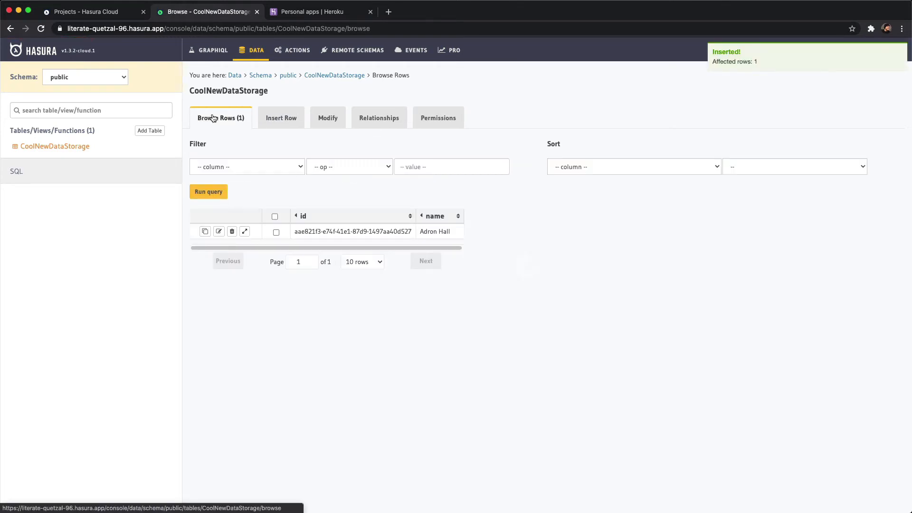
{"action": "left_click", "coordinate": [209, 192]}
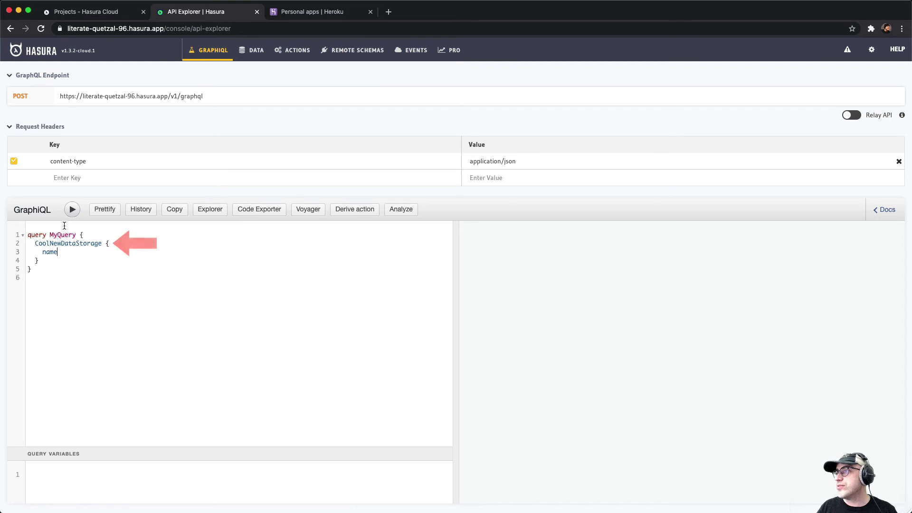
Run the MyQuery query that requests the name field of CoolNewDataStorage
{"action": "double_click", "coordinate": [57, 254]}
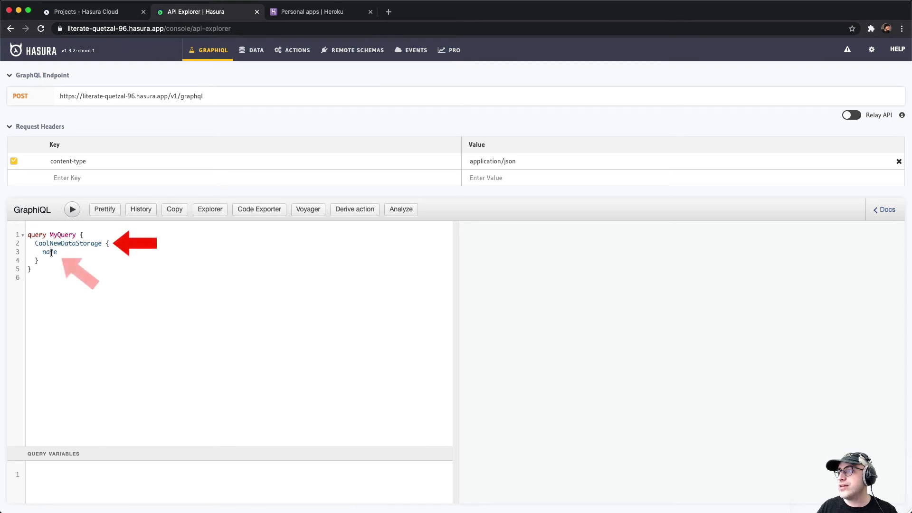
{"action": "left_click", "coordinate": [71, 214]}
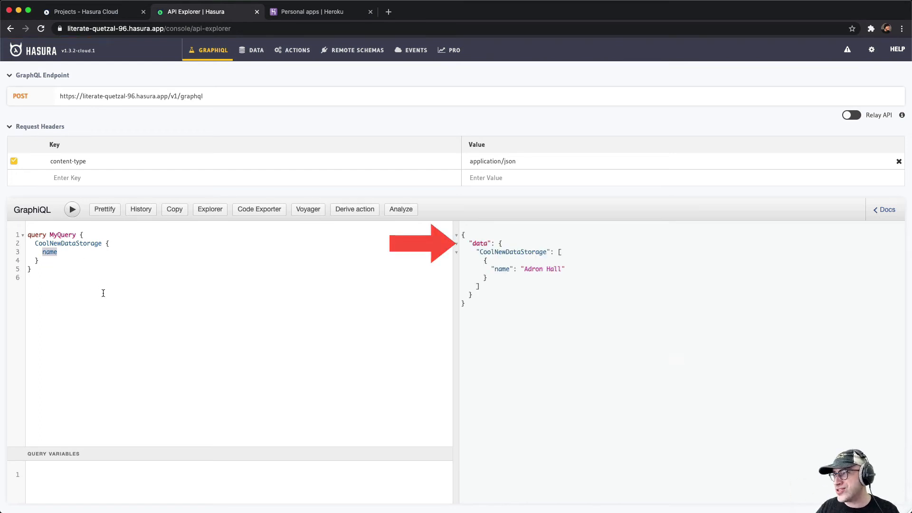
Open the query Explorer and add the id field alongside name in the CoolNewDataStorage query
{"action": "left_click", "coordinate": [210, 210]}
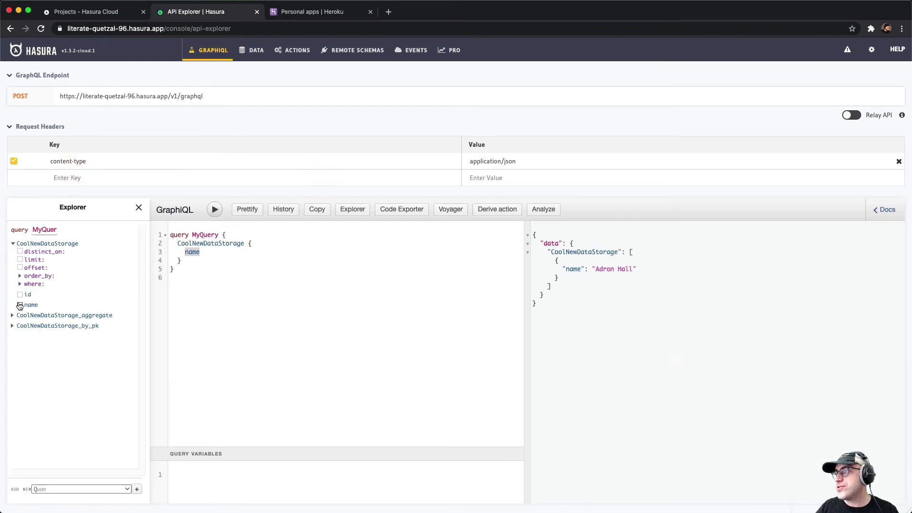
{"action": "left_click", "coordinate": [19, 305]}
{"action": "left_click", "coordinate": [19, 305]}
{"action": "left_click", "coordinate": [20, 294]}
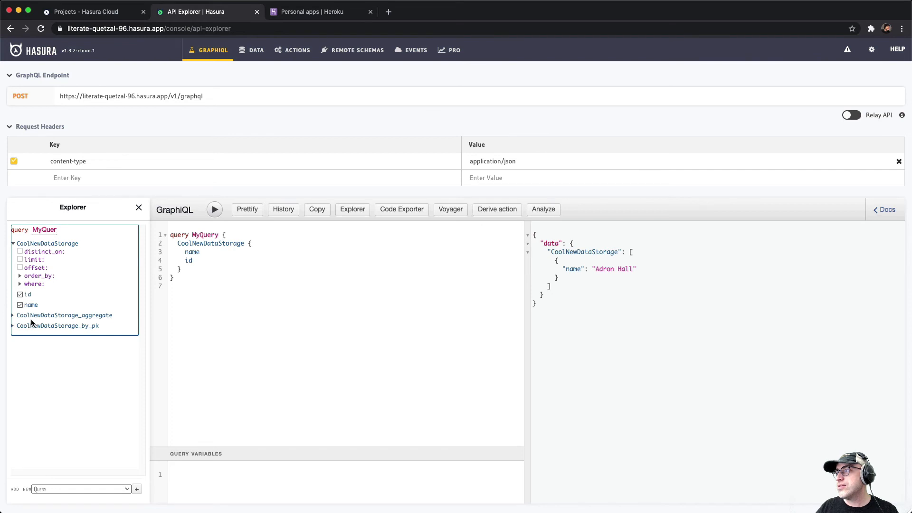
Try adding offset and limit arguments of 10 to the CoolNewDataStorage query, and remove both again
{"action": "left_click", "coordinate": [20, 267]}
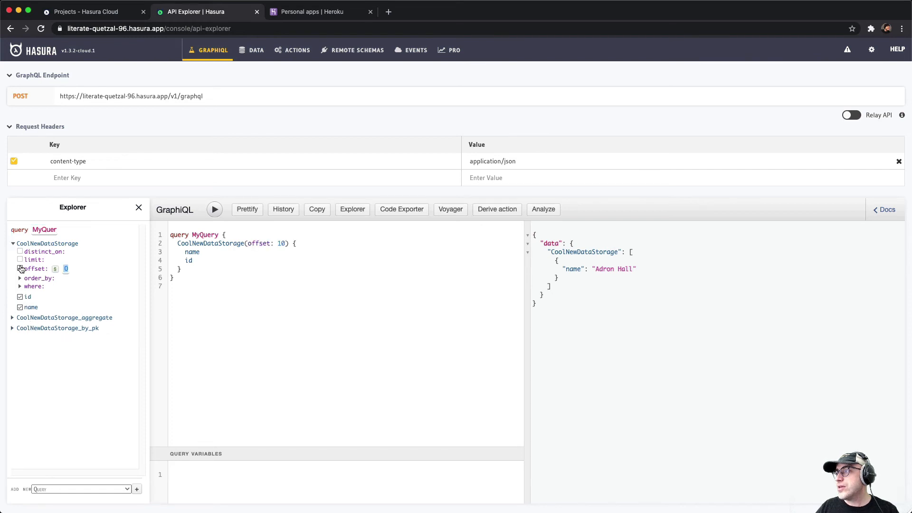
{"action": "left_click", "coordinate": [20, 260]}
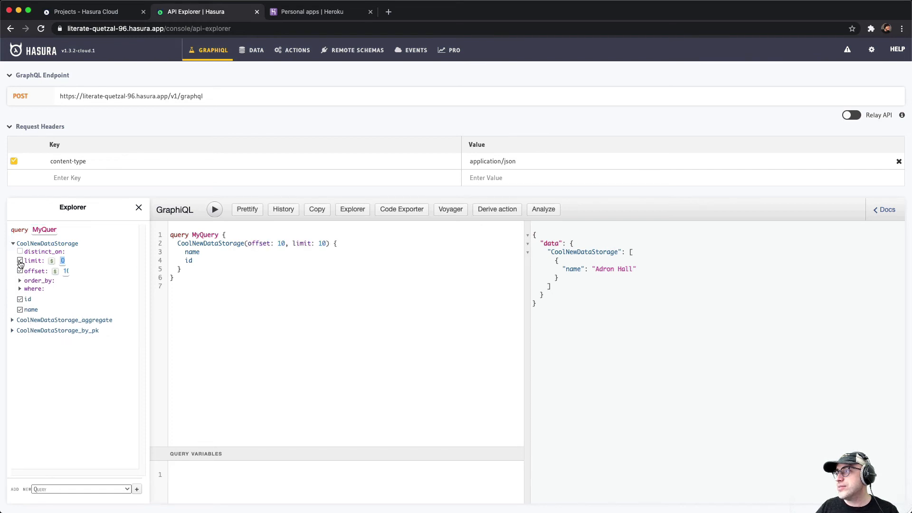
{"action": "left_click", "coordinate": [20, 261]}
{"action": "left_click", "coordinate": [20, 269]}
Empty the body of MyQuery by removing the id and name fields and deleting CoolNewDataStorage
{"action": "left_click", "coordinate": [20, 294]}
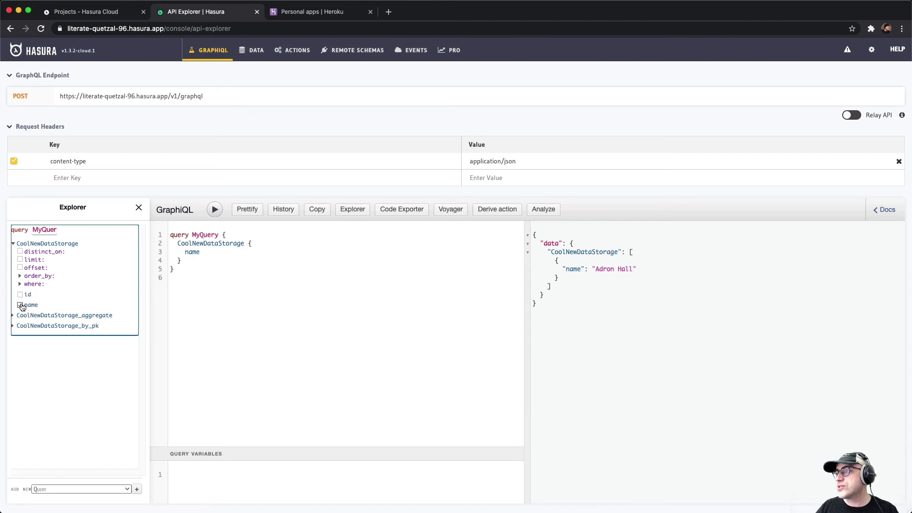
{"action": "left_click", "coordinate": [20, 305]}
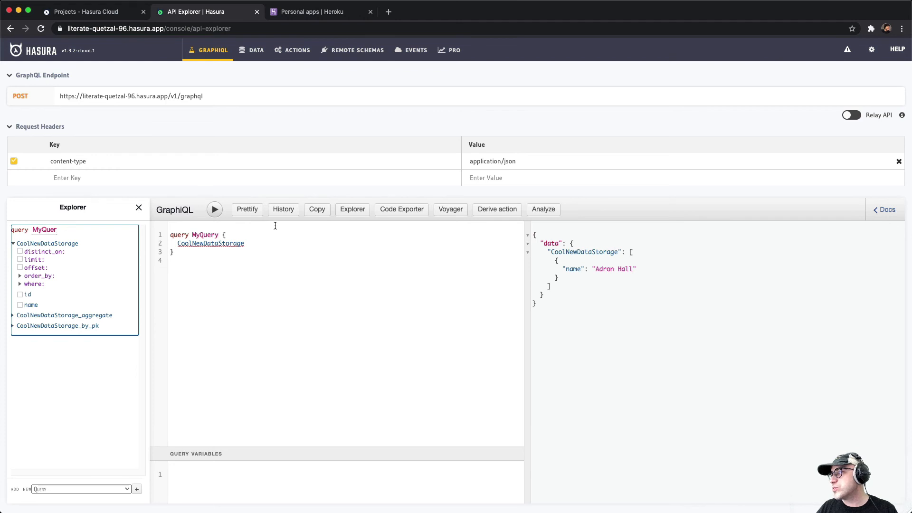
{"action": "left_click", "coordinate": [252, 243]}
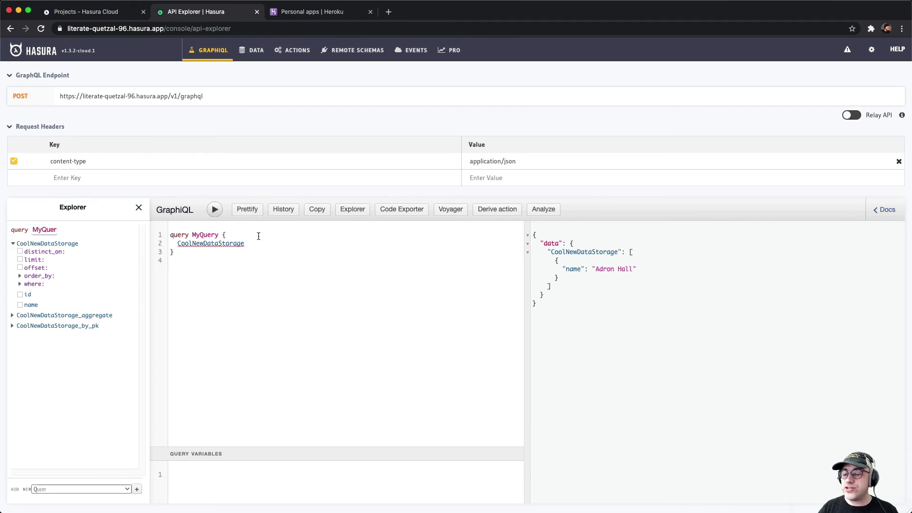
{"action": "left_click_drag", "start_coordinate": [245, 243], "coordinate": [170, 243]}
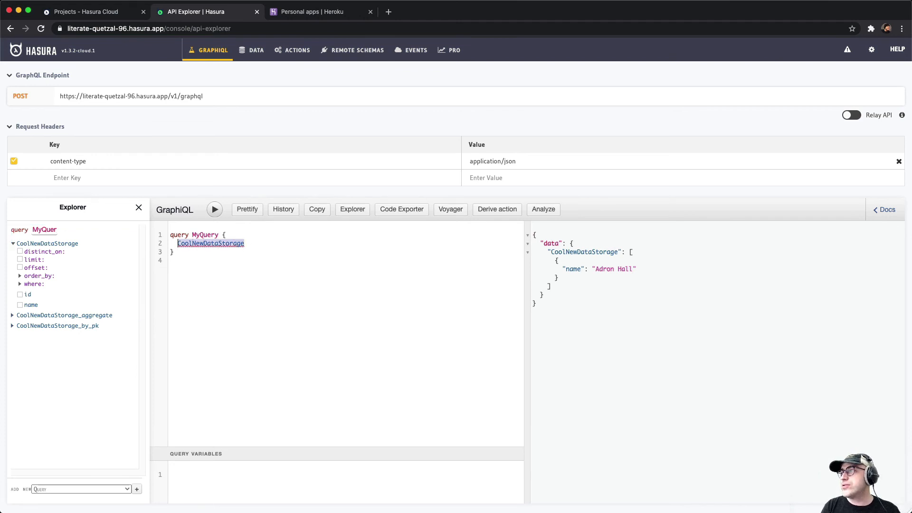
{"action": "key", "text": "BackSpace"}
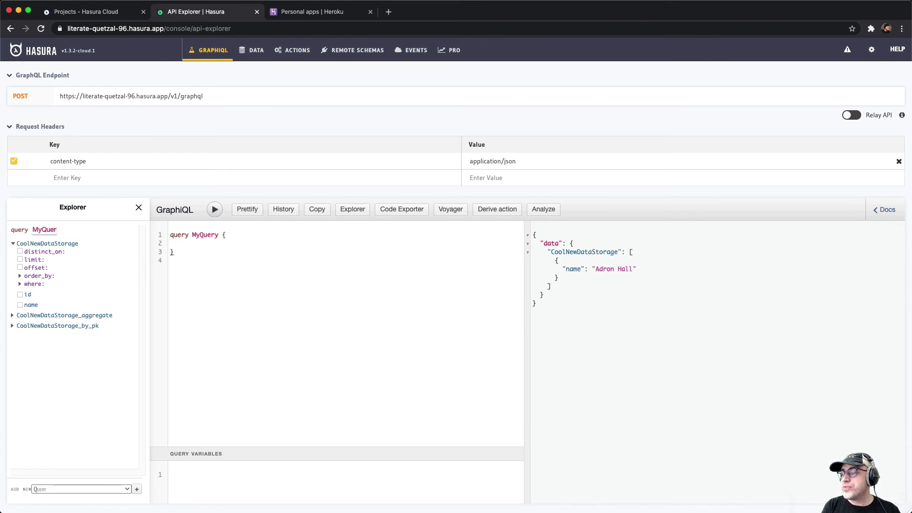
Rebuild MyQuery from the autocomplete suggestions so that it requests the name field of CoolNewDataStorage
{"action": "key", "text": "ctrl+space"}
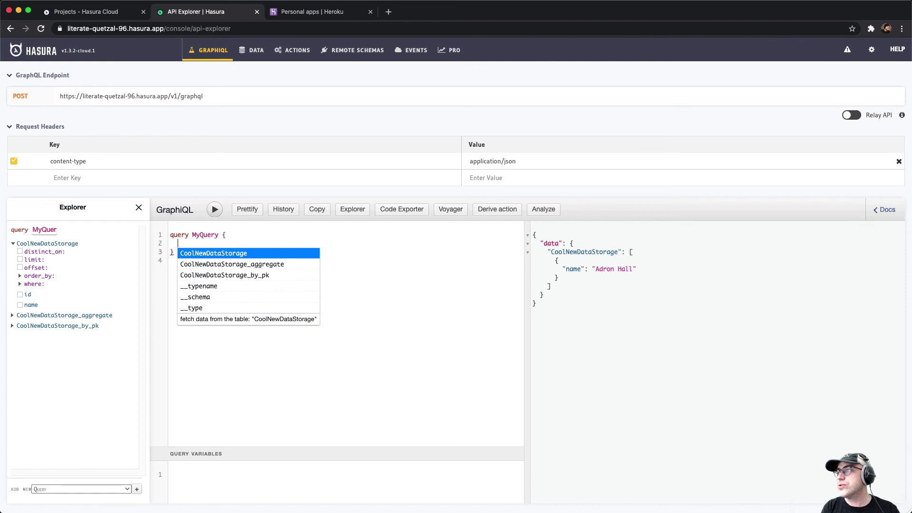
{"action": "key", "text": "Return"}
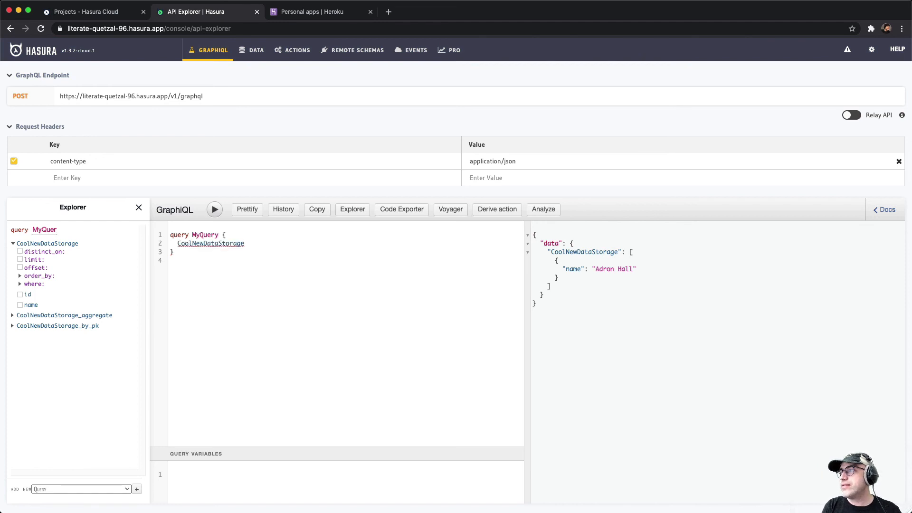
{"action": "key", "text": "Return"}
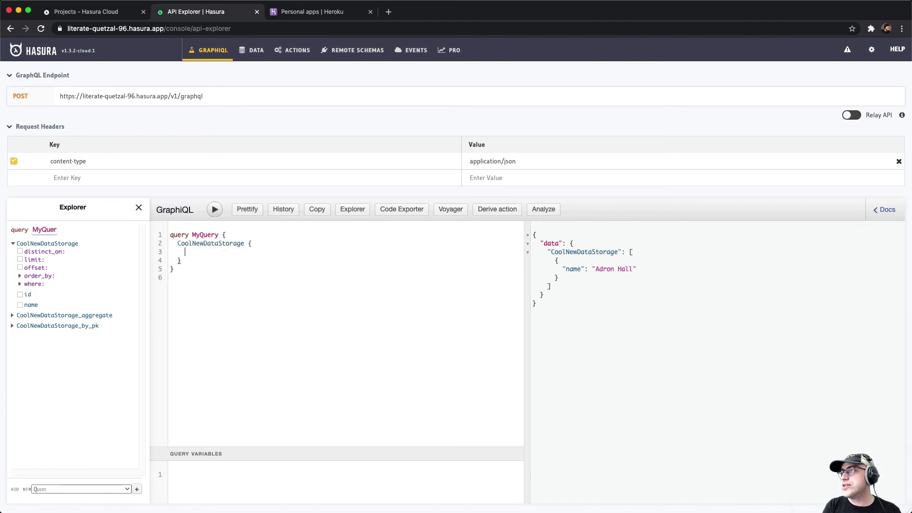
{"action": "key", "text": "ctrl+space"}
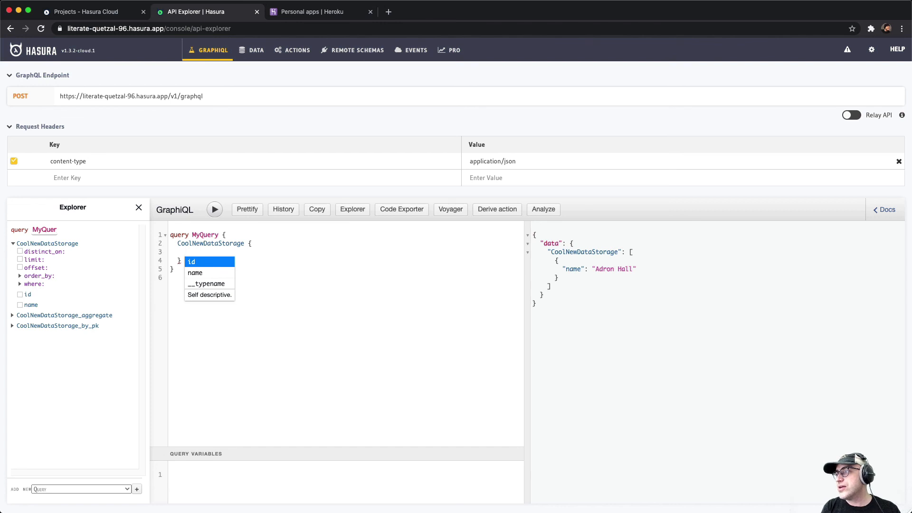
{"action": "key", "text": "Down"}
{"action": "key", "text": "Return"}
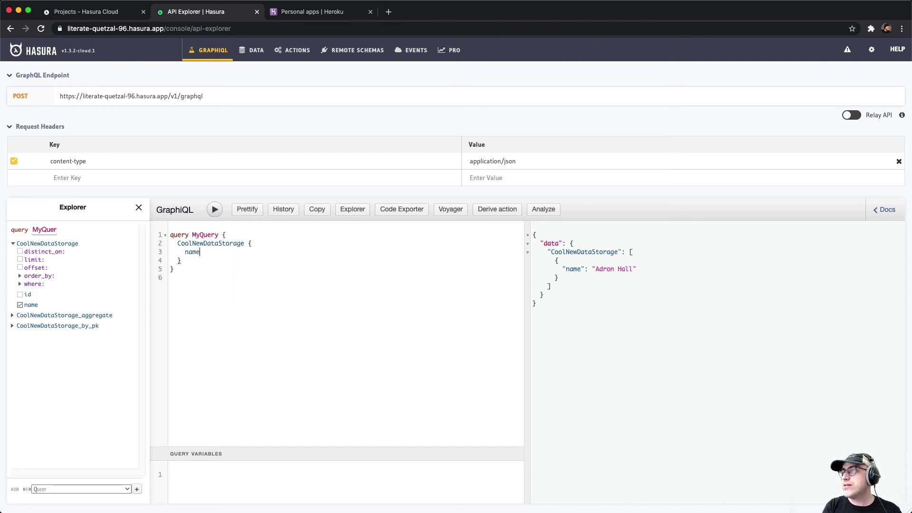